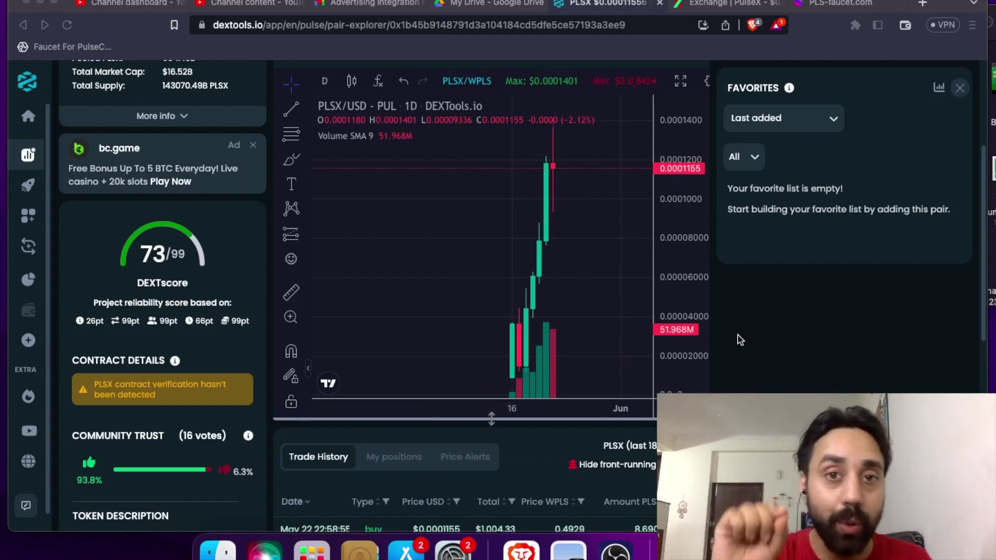
# Step: Flip between the PLS faucet and PulseX tabs, ending on the PLS-to-PLSX swap page
pyautogui.click(841, 4)
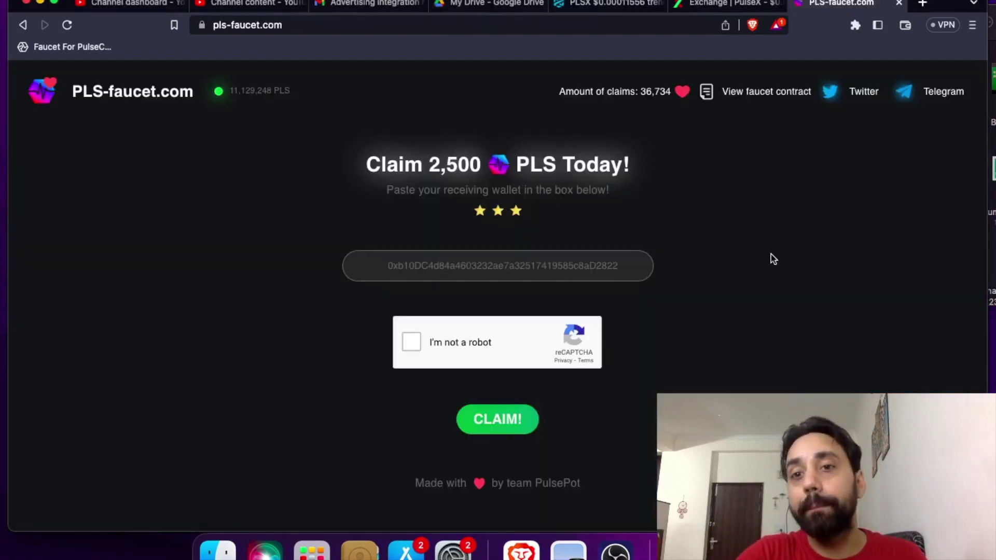
pyautogui.click(715, 9)
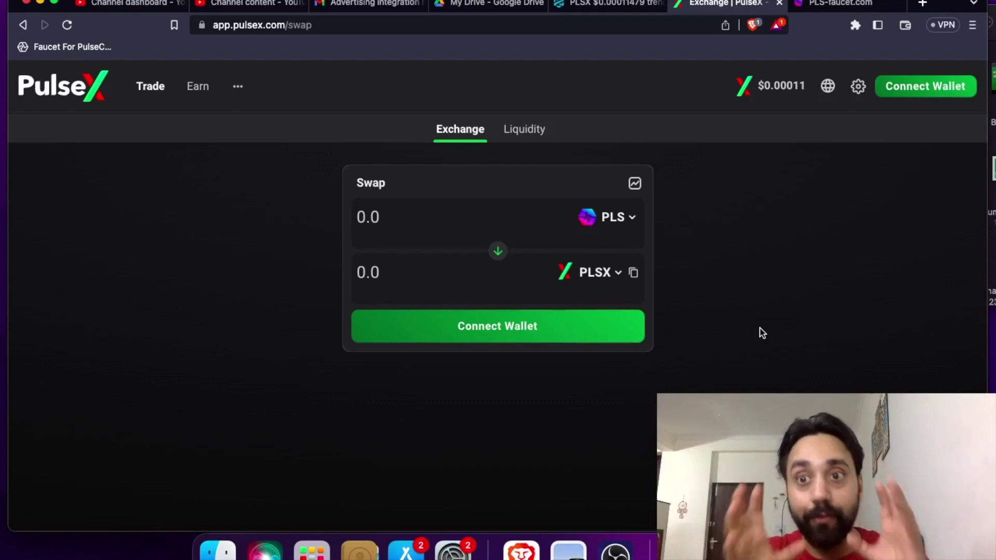
pyautogui.click(841, 4)
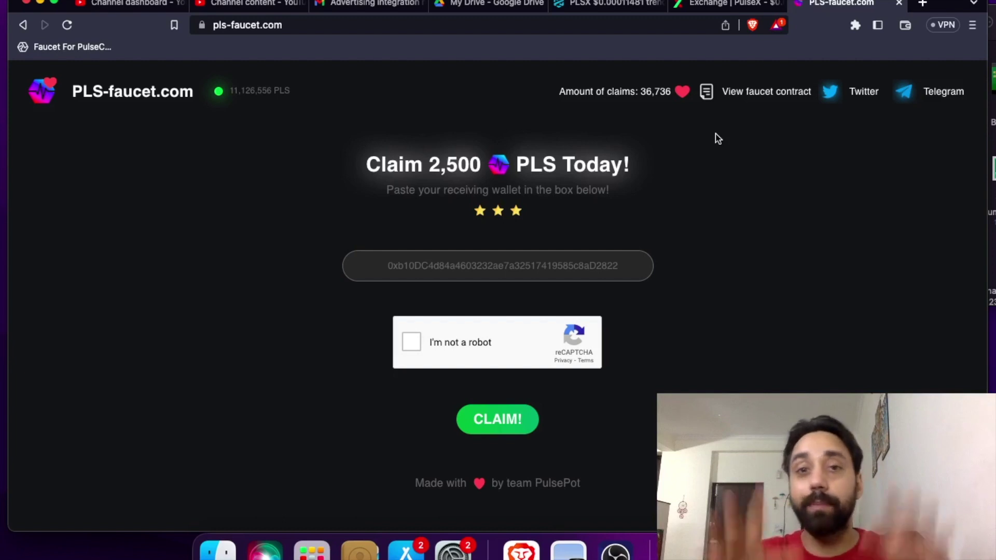
pyautogui.click(704, 6)
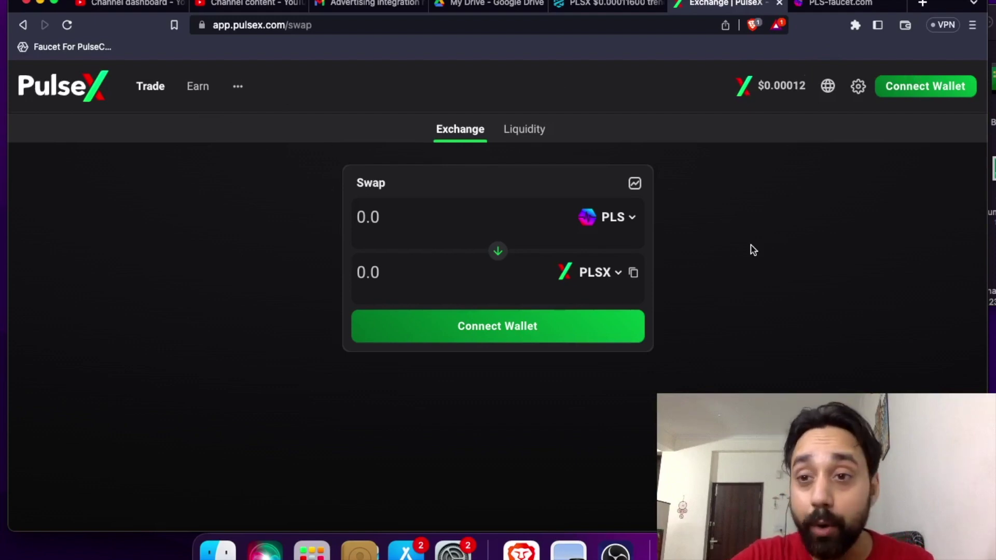
# Step: Pin MetaMask and review its PulseChain balances: 2500.0063 PLS, 0 DAI, 10.03899 BAT, 0 HEX
pyautogui.click(857, 27)
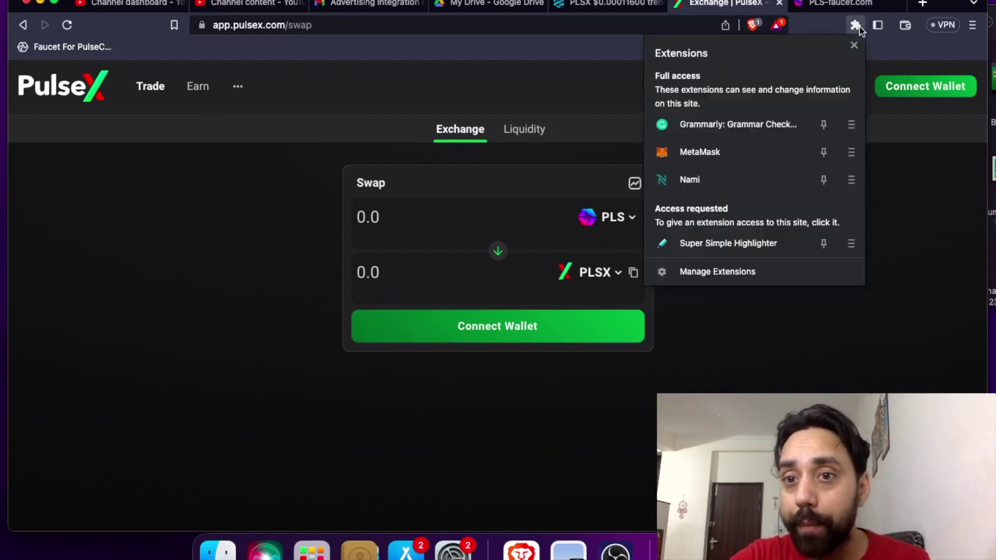
pyautogui.click(742, 154)
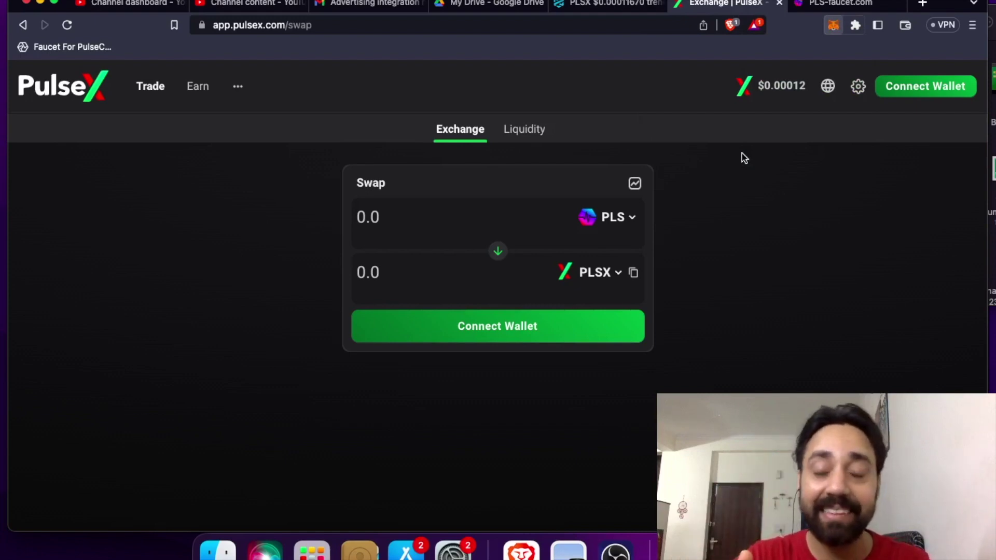
pyautogui.hotkey('alt', 'shift', 'm')
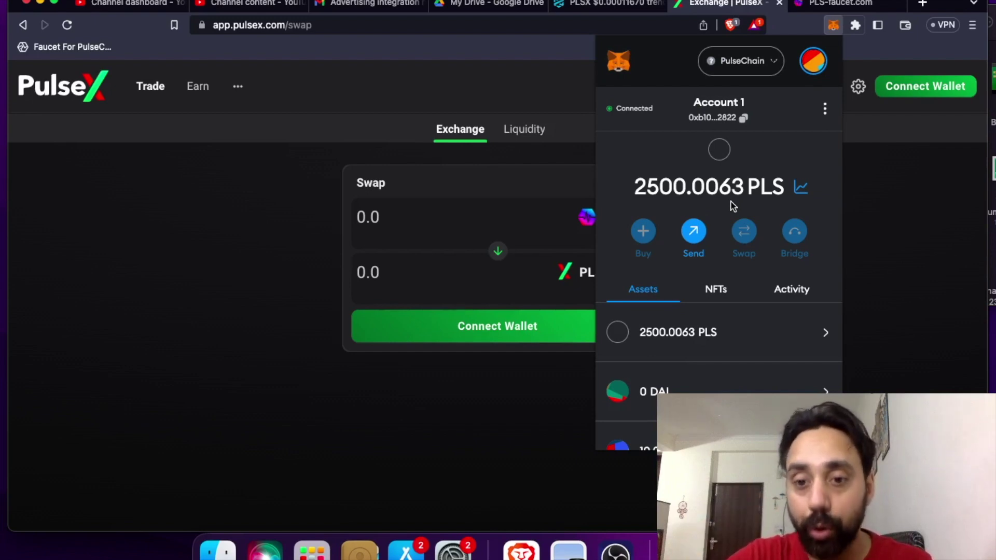
pyautogui.scroll(-1, 730, 204)
pyautogui.scroll(-3, 730, 205)
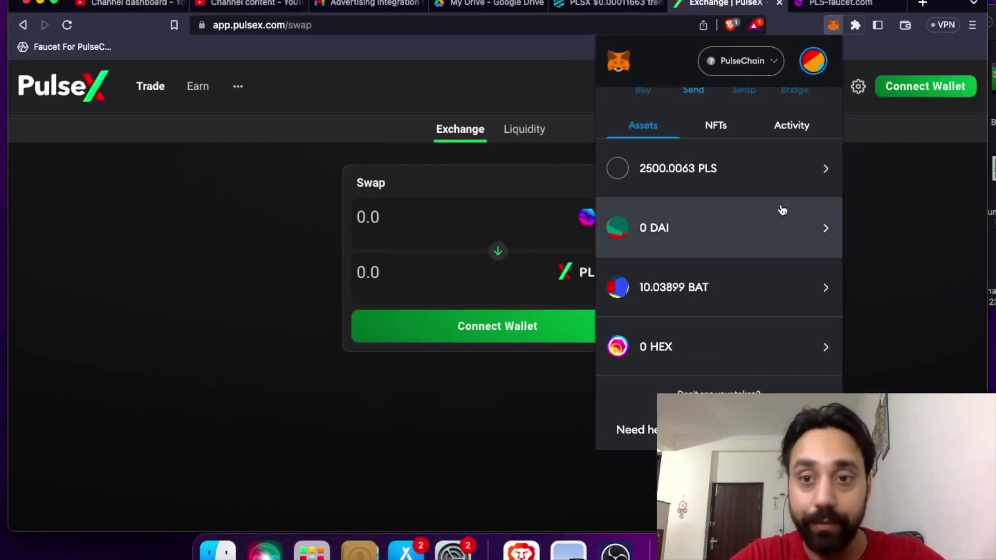
pyautogui.click(884, 217)
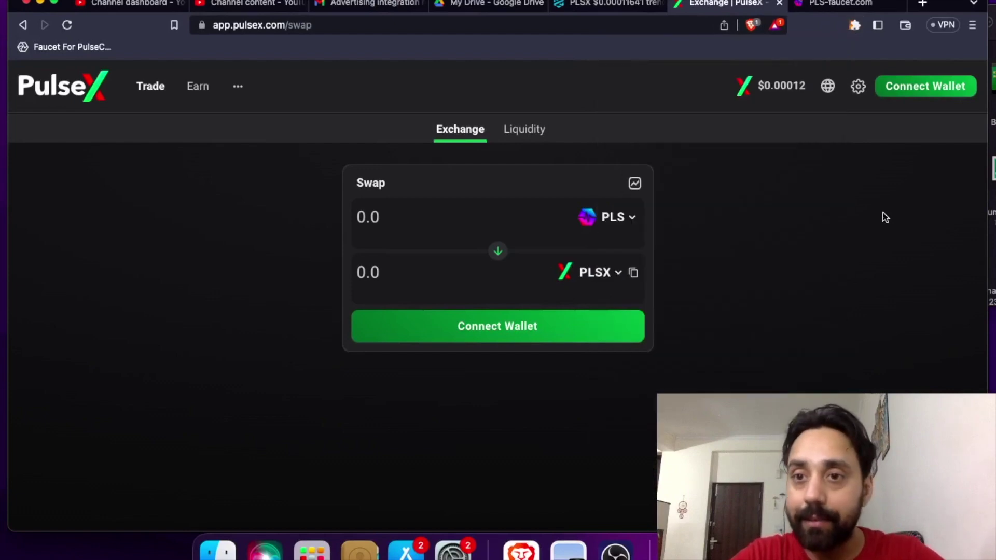
# Step: Connect the MetaMask wallet to PulseX and glance at the token list without changing tokens
pyautogui.click(907, 93)
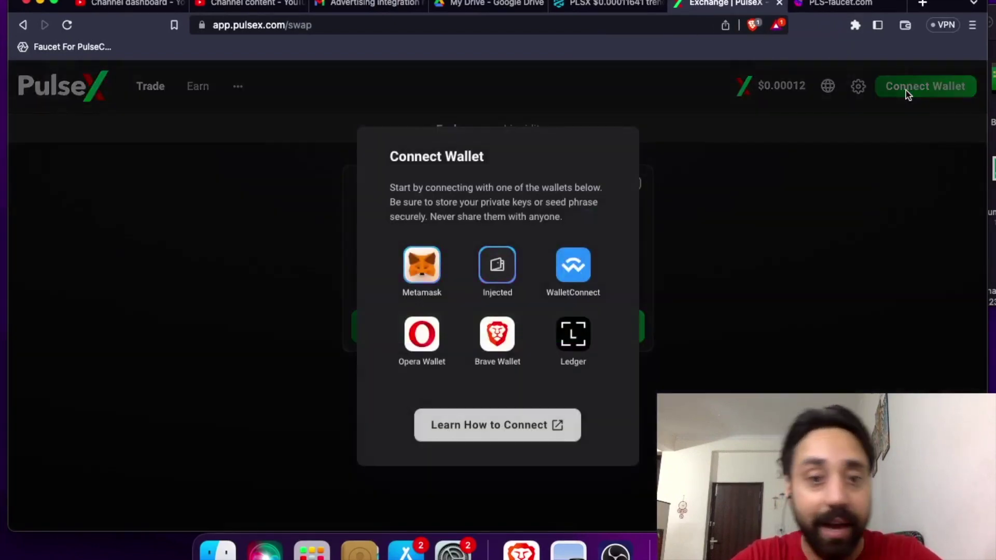
pyautogui.click(405, 276)
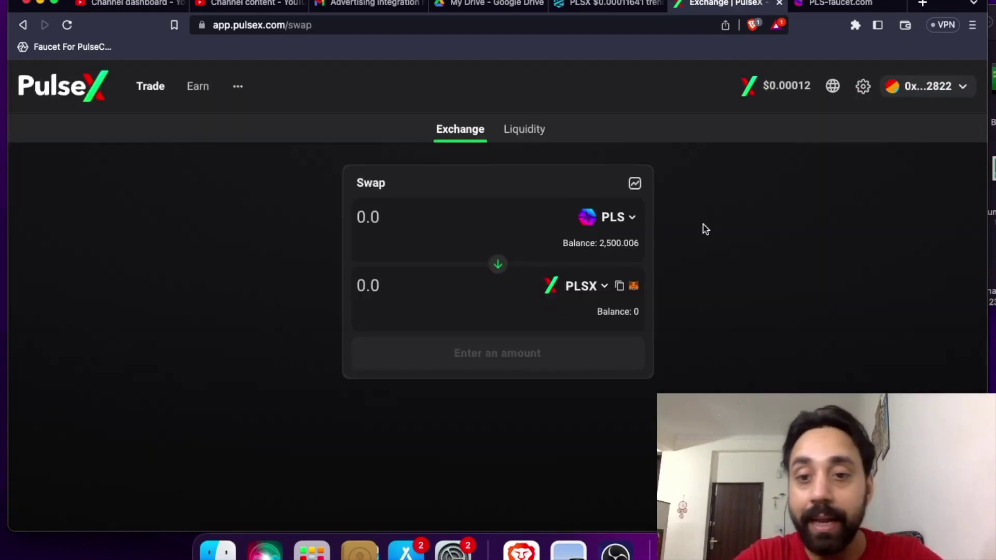
pyautogui.click(631, 222)
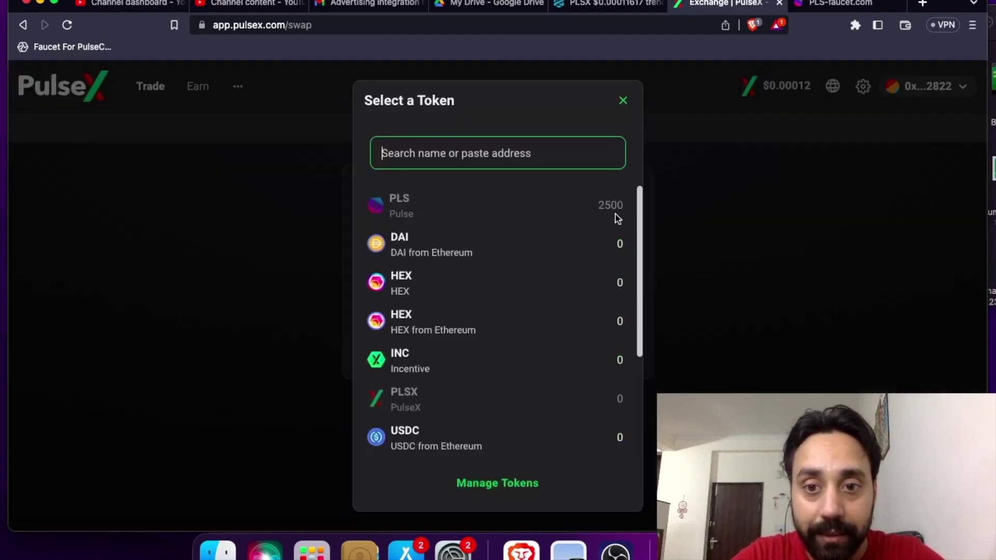
pyautogui.click(748, 211)
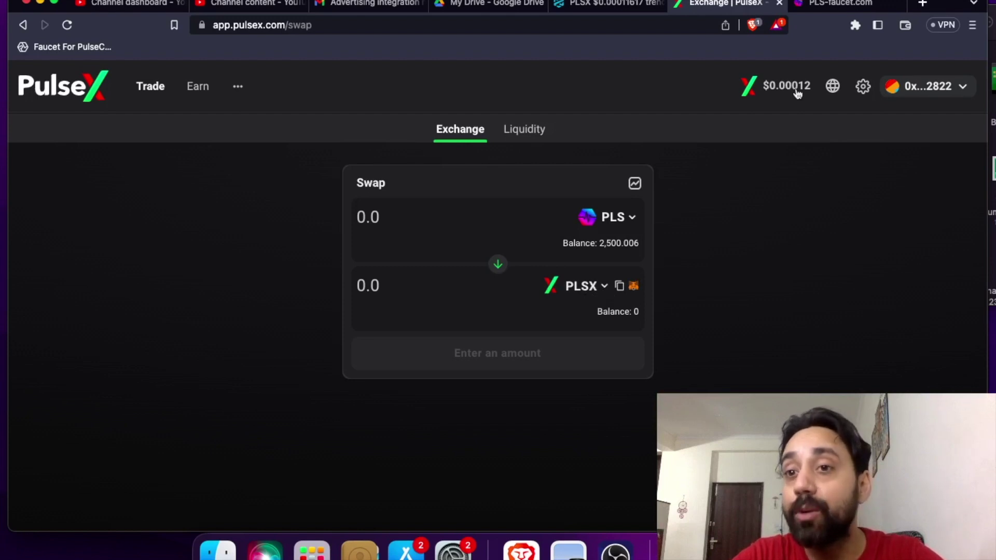
# Step: Bring up MetaMask from the extensions menu to check the wallet balances
pyautogui.click(855, 28)
pyautogui.click(703, 156)
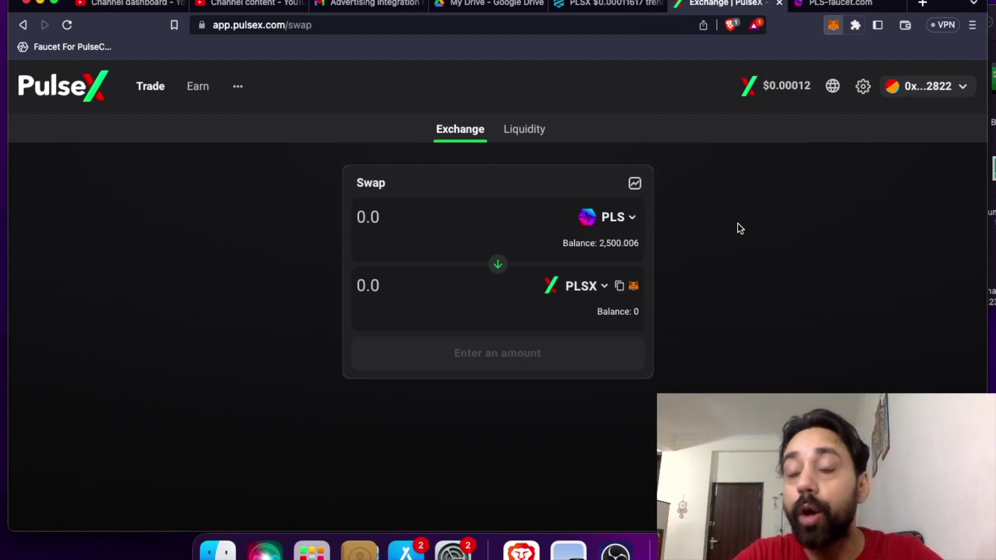
pyautogui.hotkey('alt', 'shift', 'm')
pyautogui.scroll(-2, 755, 301)
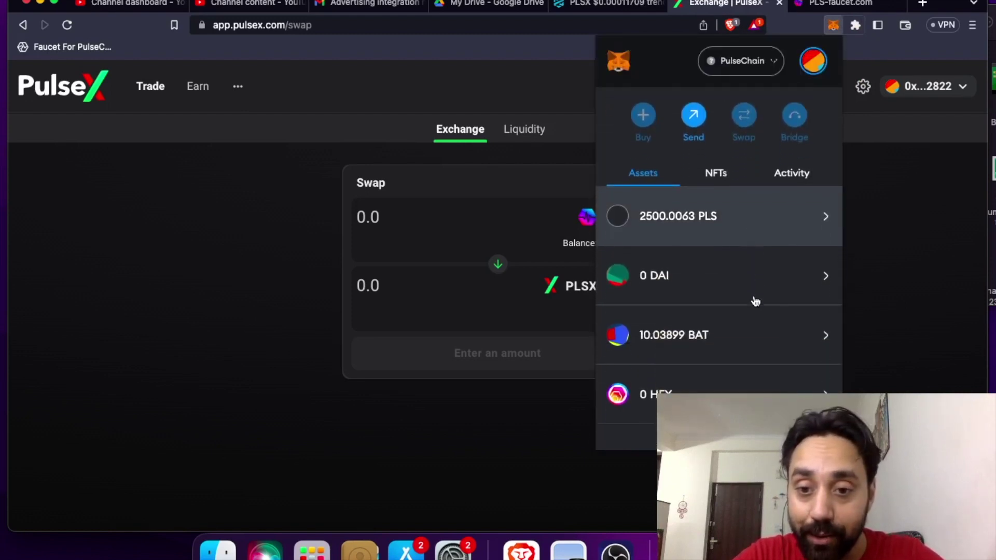
pyautogui.scroll(-2, 755, 301)
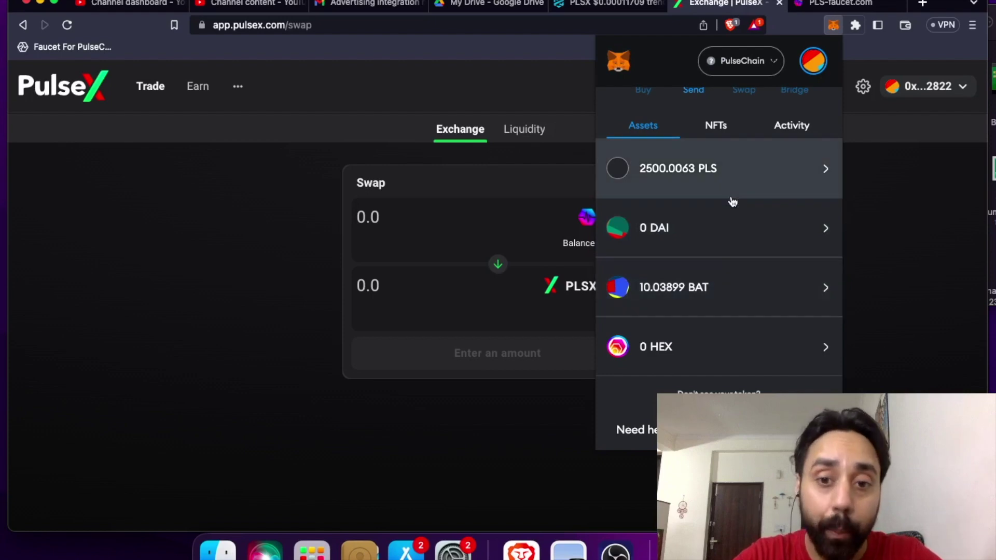
# Step: Import the suggested PLSX token into MetaMask and confirm it lists 0 PLSX
pyautogui.click(876, 274)
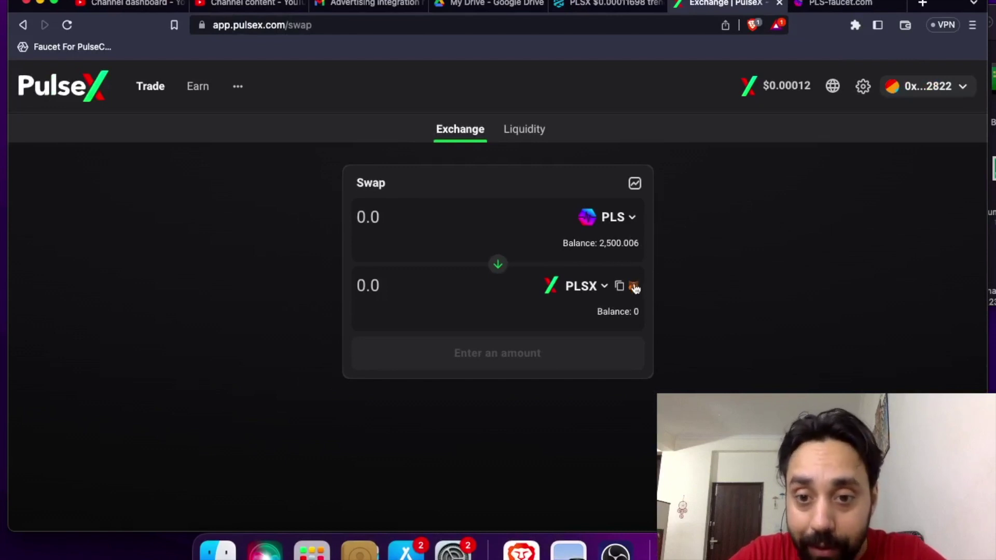
pyautogui.click(635, 287)
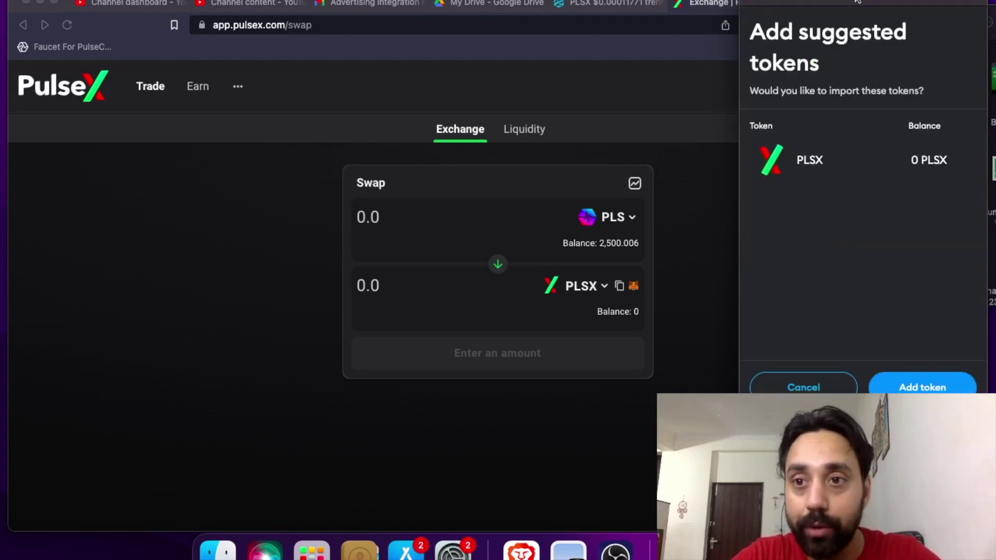
pyautogui.moveTo(856, 2)
pyautogui.mouseDown()
pyautogui.moveTo(428, 58)
pyautogui.moveTo(463, 55)
pyautogui.mouseUp()
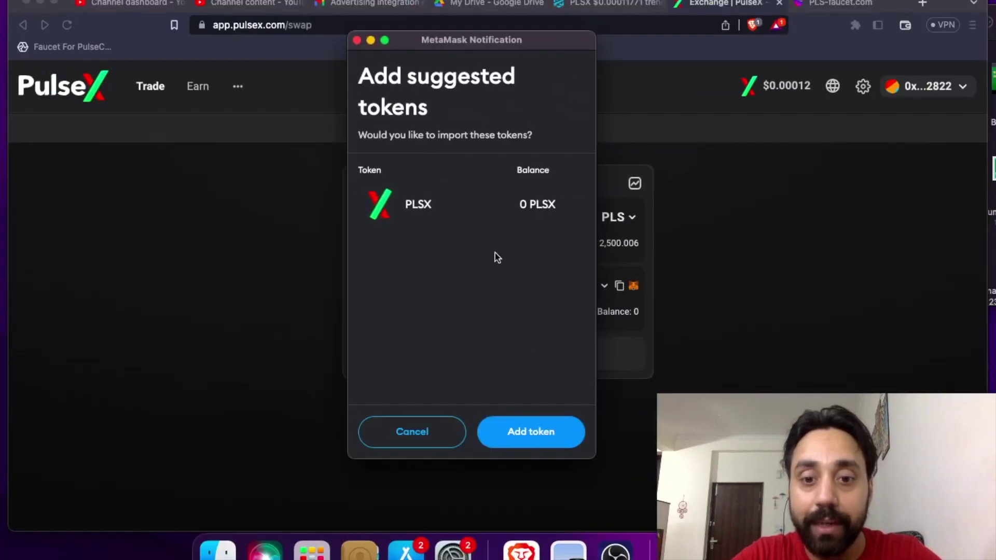
pyautogui.click(526, 447)
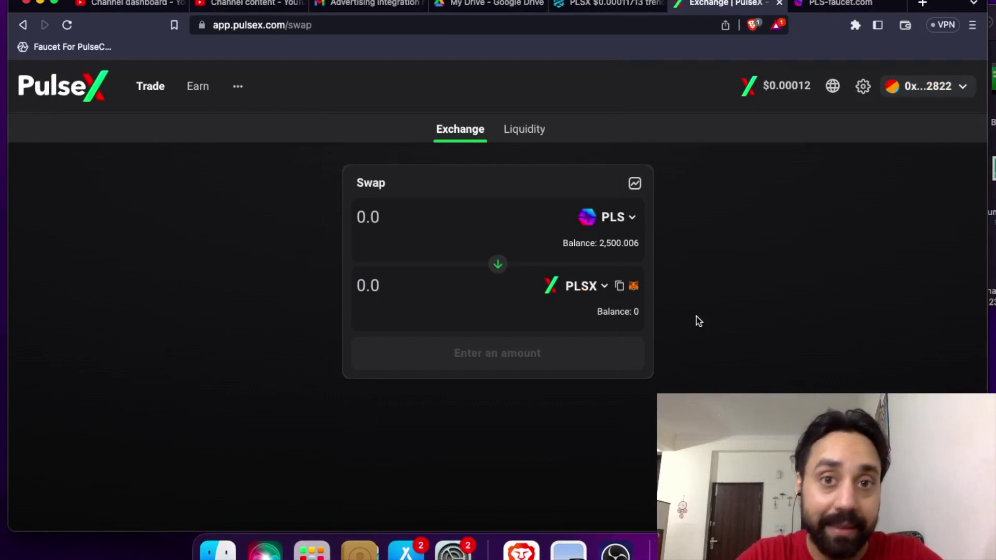
pyautogui.click(857, 25)
pyautogui.click(737, 148)
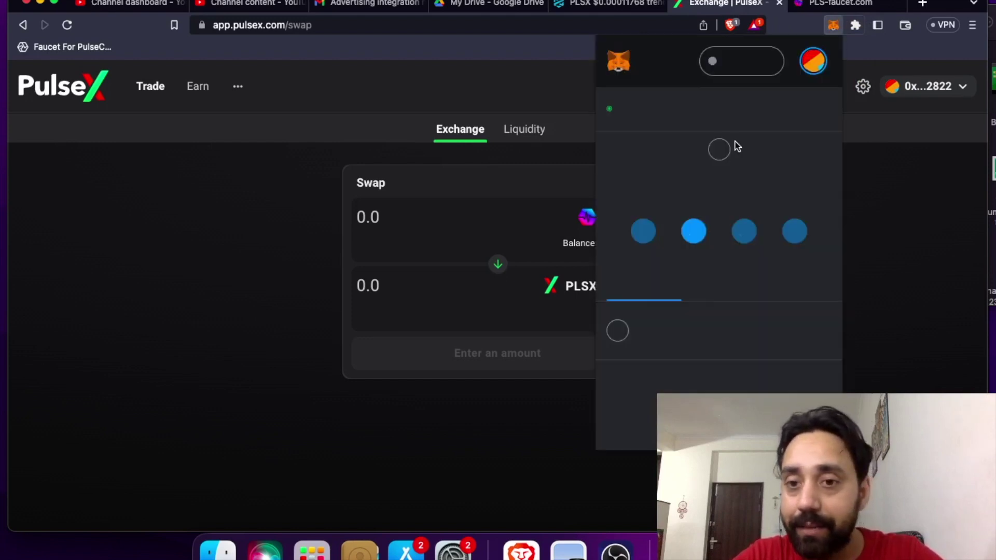
pyautogui.scroll(-3, 725, 321)
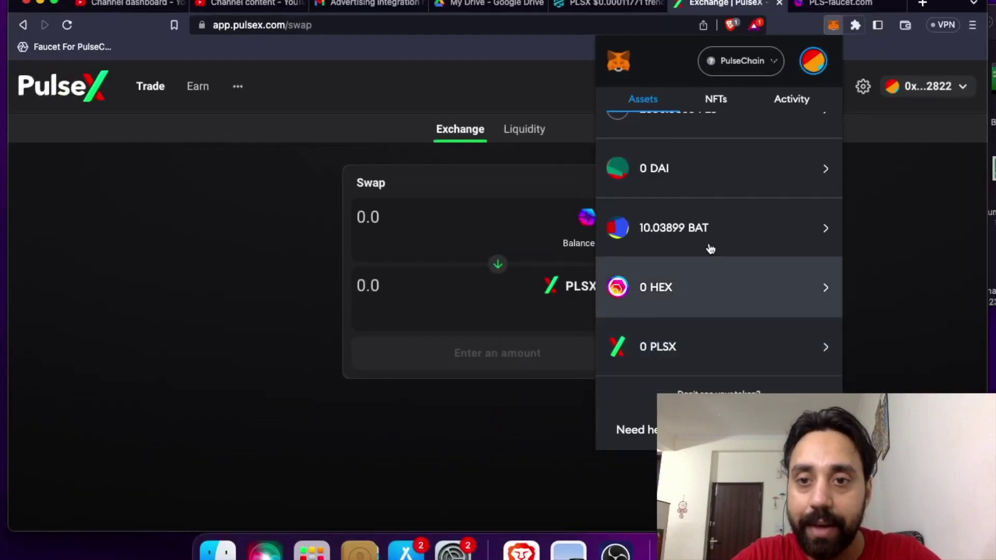
# Step: Enter 1 PLS for 2.03973 PLSX, accept the updated prices, and submit for wallet approval
pyautogui.click(895, 217)
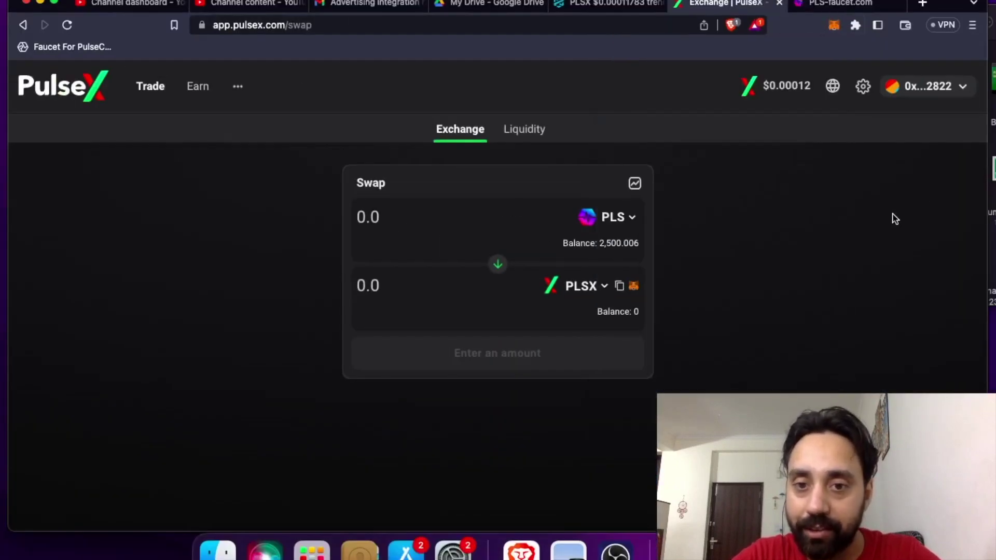
pyautogui.click(480, 225)
pyautogui.write('1')
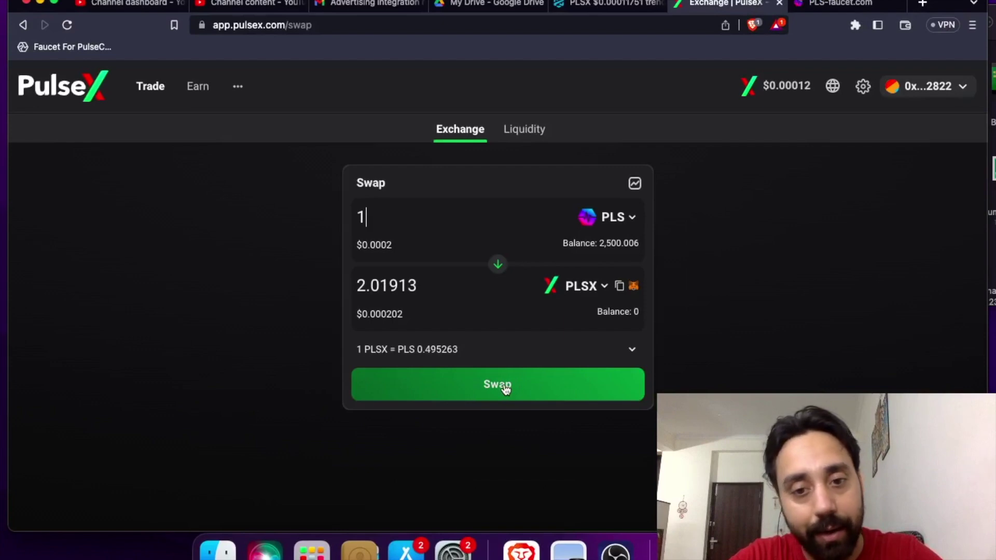
pyautogui.click(505, 390)
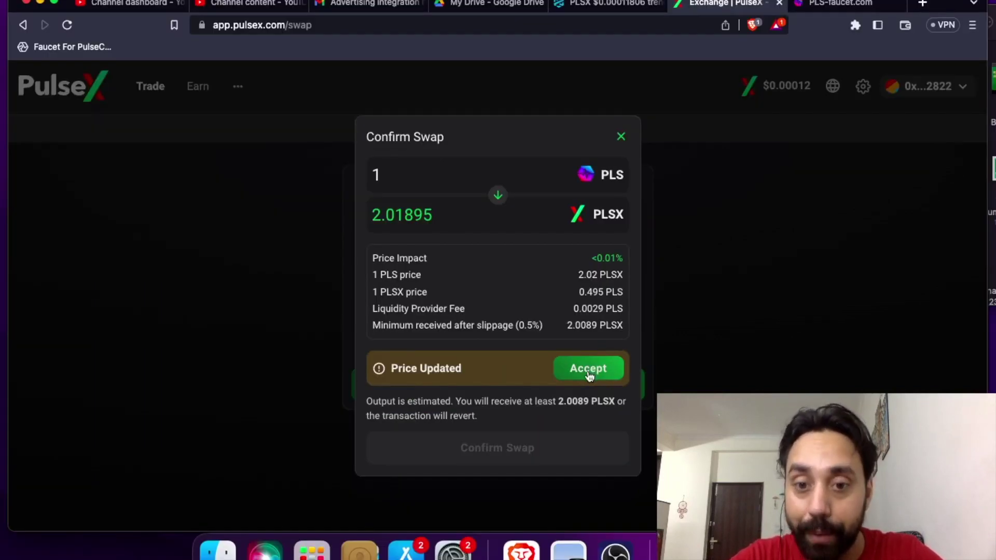
pyautogui.click(589, 371)
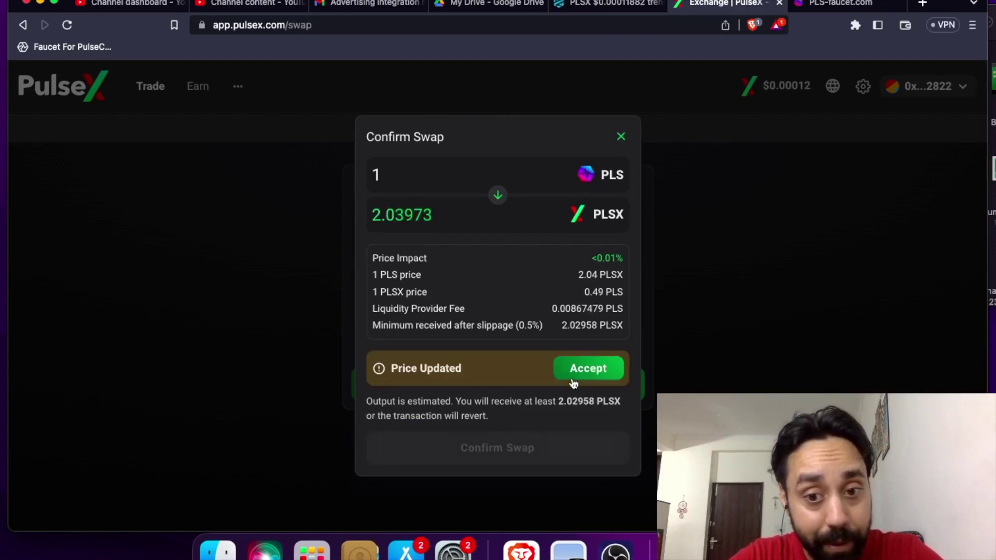
pyautogui.click(576, 372)
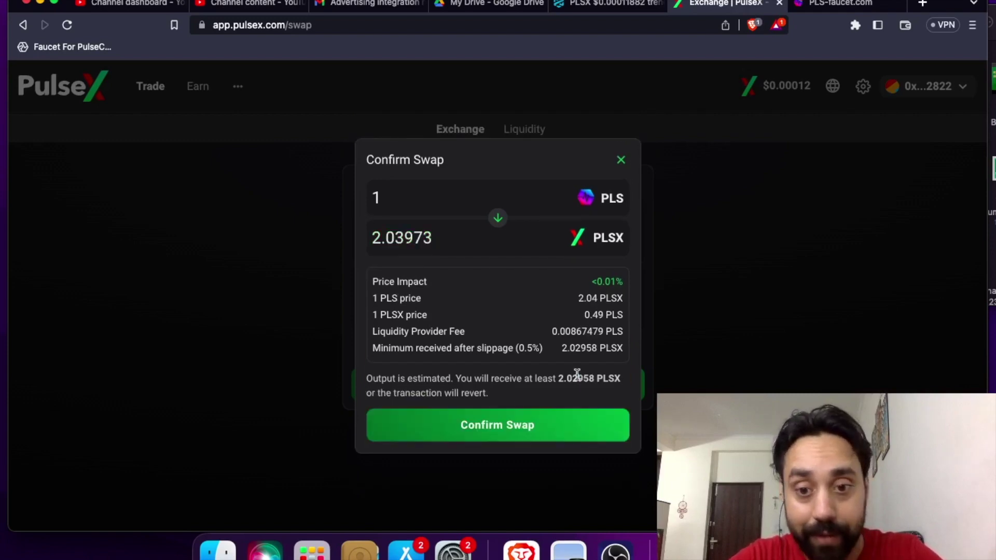
pyautogui.click(508, 433)
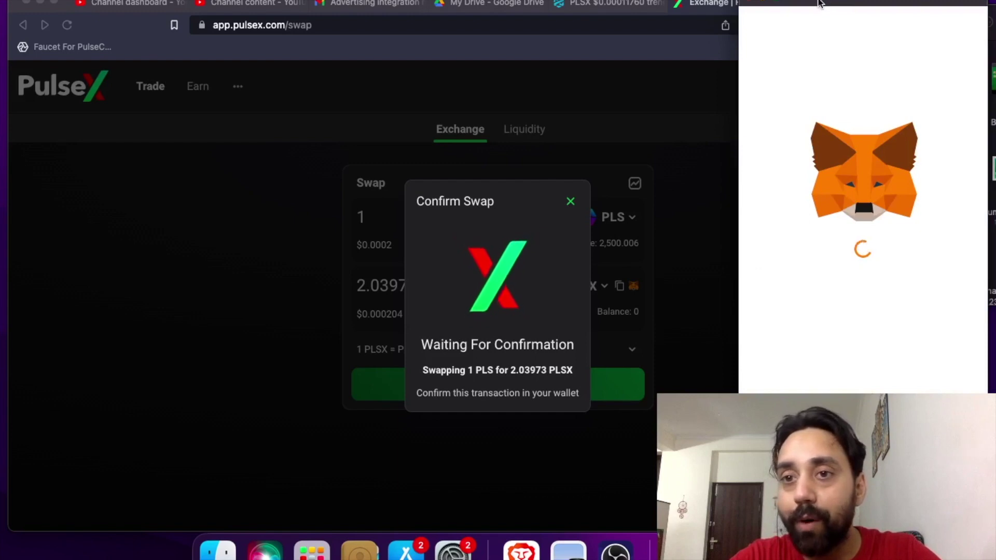
# Step: Reject the 1 PLS swap over its roughly 6,984 PLS gas fee and dismiss the failure
pyautogui.moveTo(825, 11)
pyautogui.mouseDown()
pyautogui.moveTo(294, 11)
pyautogui.moveTo(175, 24)
pyautogui.mouseUp()
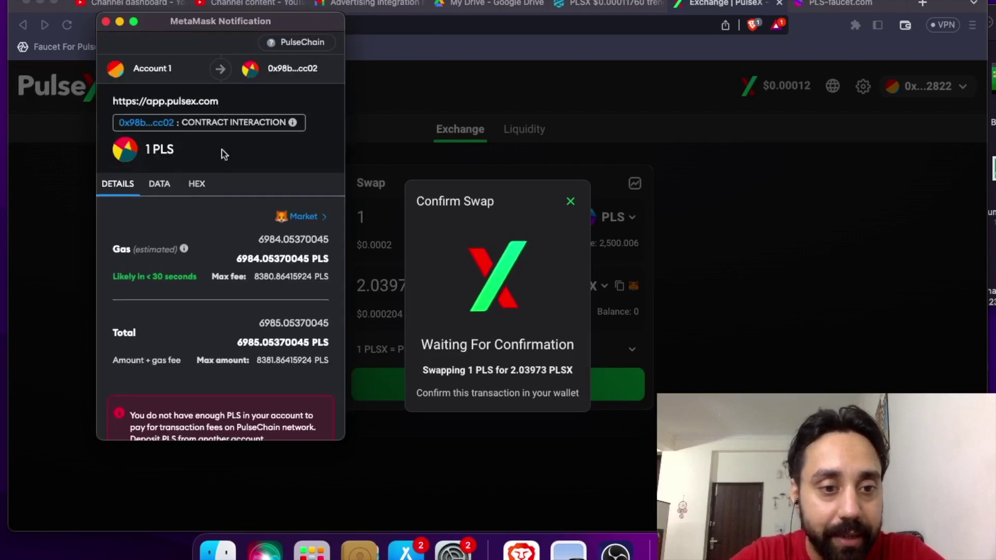
pyautogui.scroll(-1, 229, 295)
pyautogui.scroll(-2, 230, 297)
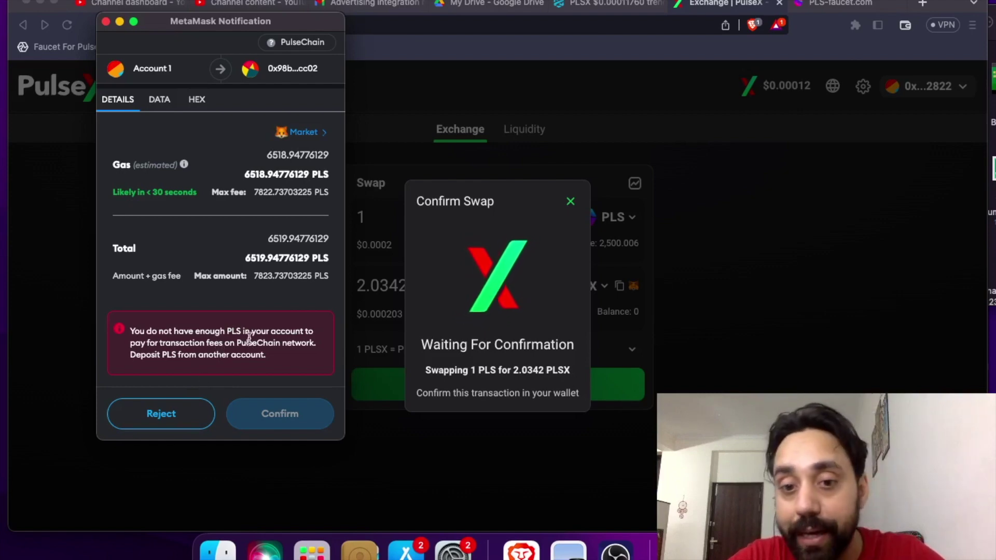
pyautogui.click(177, 417)
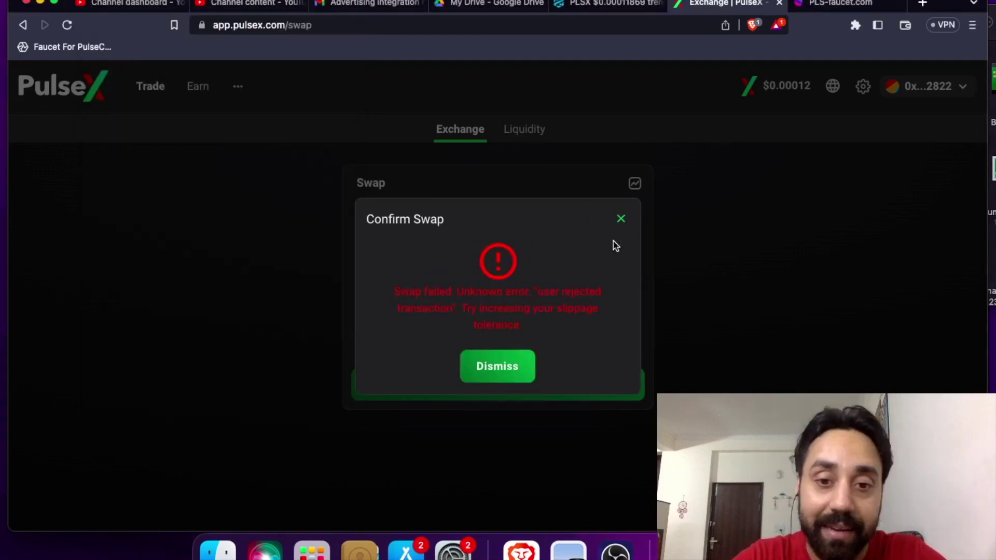
pyautogui.click(512, 357)
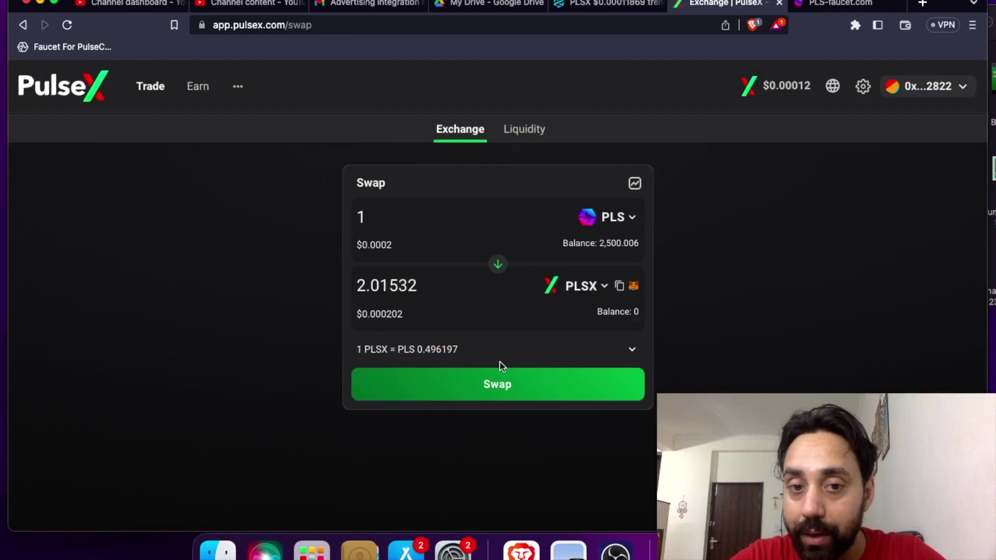
# Step: Select and delete the current PLS amount so 100 PLS can be entered
pyautogui.doubleClick(447, 218)
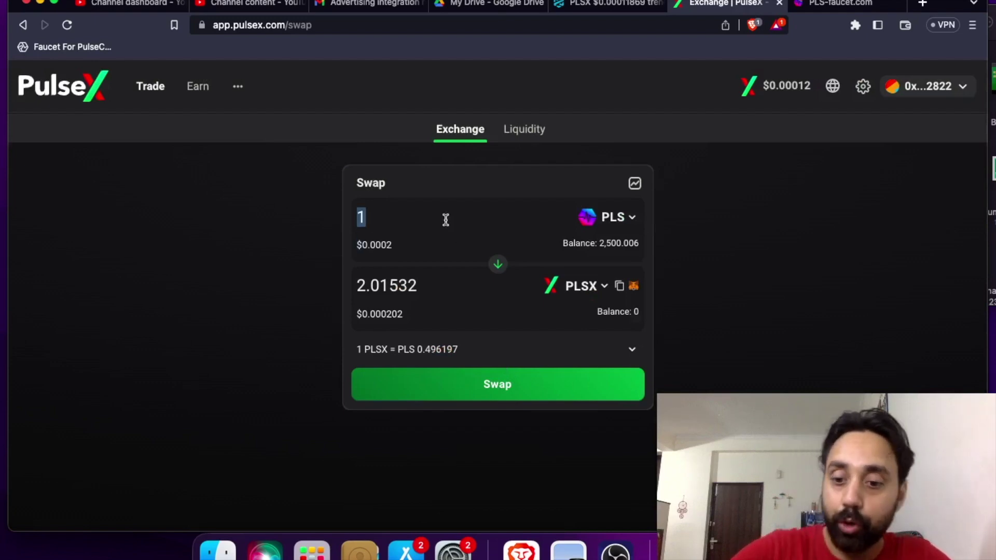
pyautogui.write('00')
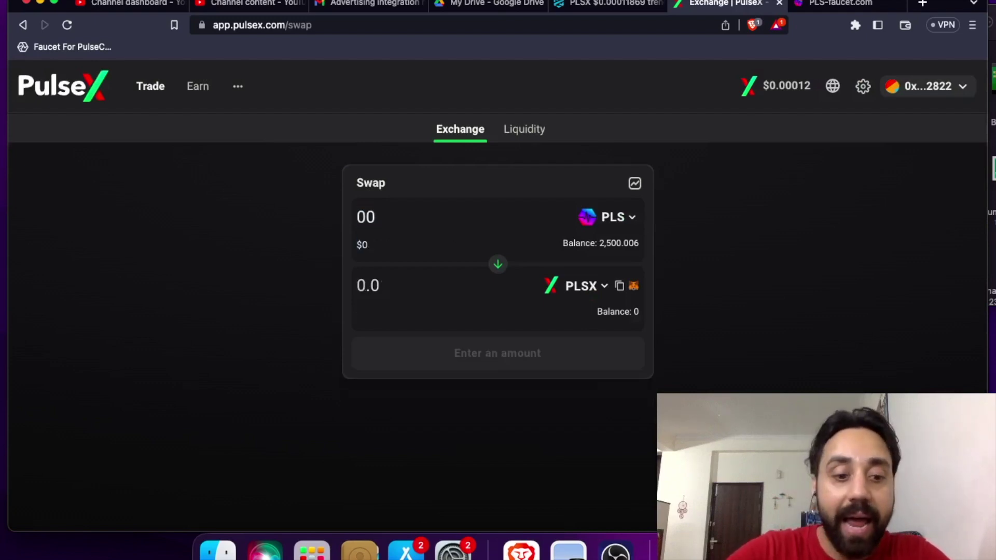
pyautogui.press('BackSpace')
pyautogui.press('BackSpace')
pyautogui.write('100')
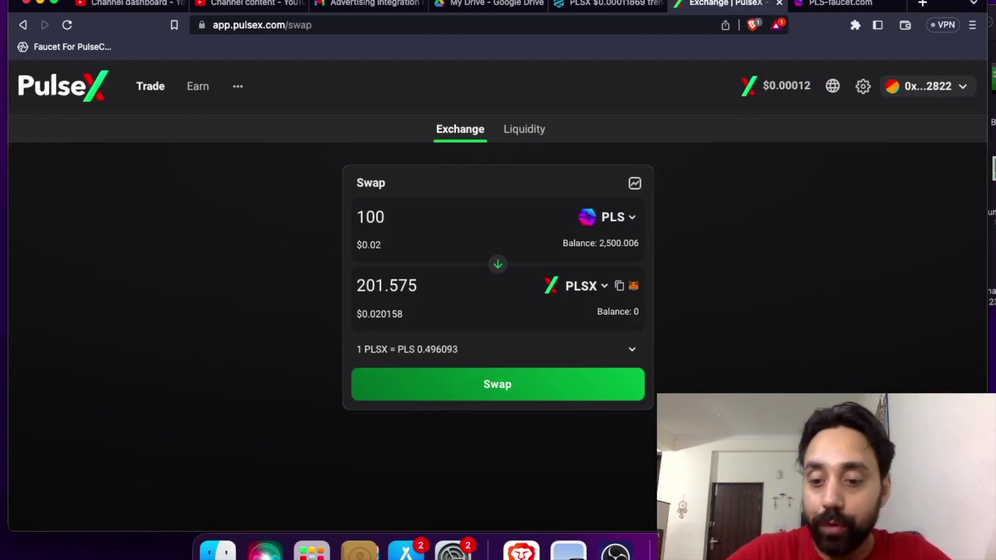